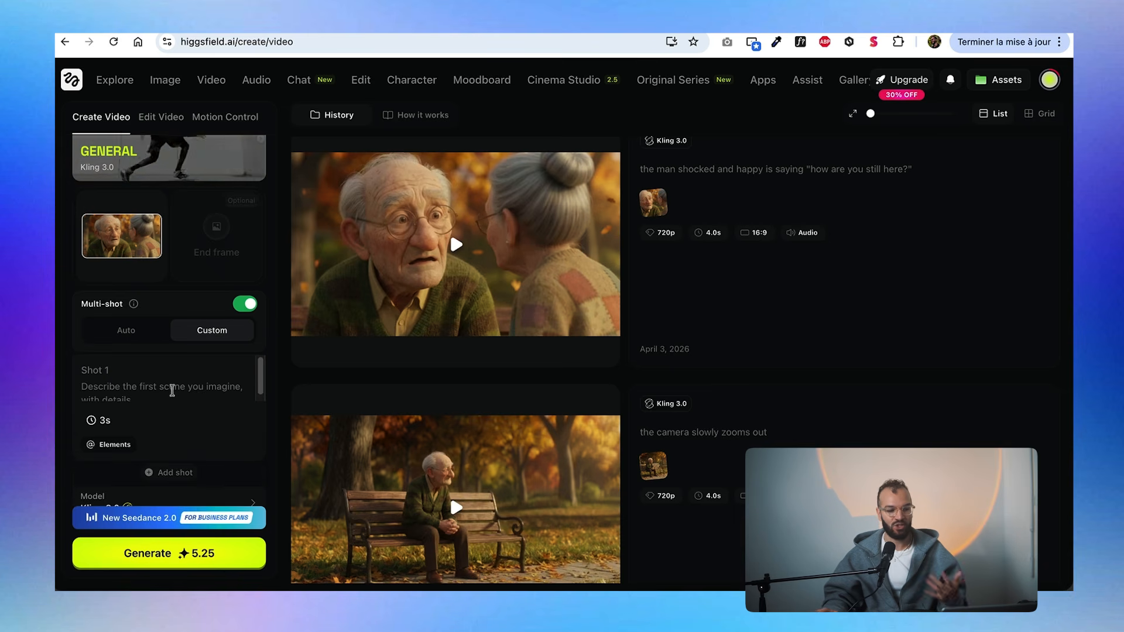
Add a second shot to the custom multi-shot video and lengthen the first shot's duration beyond 3 seconds.
{"action": "scroll", "coordinate": [140, 418], "scroll_direction": "down", "scroll_amount": 1}
{"action": "left_click", "coordinate": [169, 441]}
{"action": "scroll", "coordinate": [141, 442], "scroll_direction": "down", "scroll_amount": 2}
{"action": "left_click", "coordinate": [105, 326]}
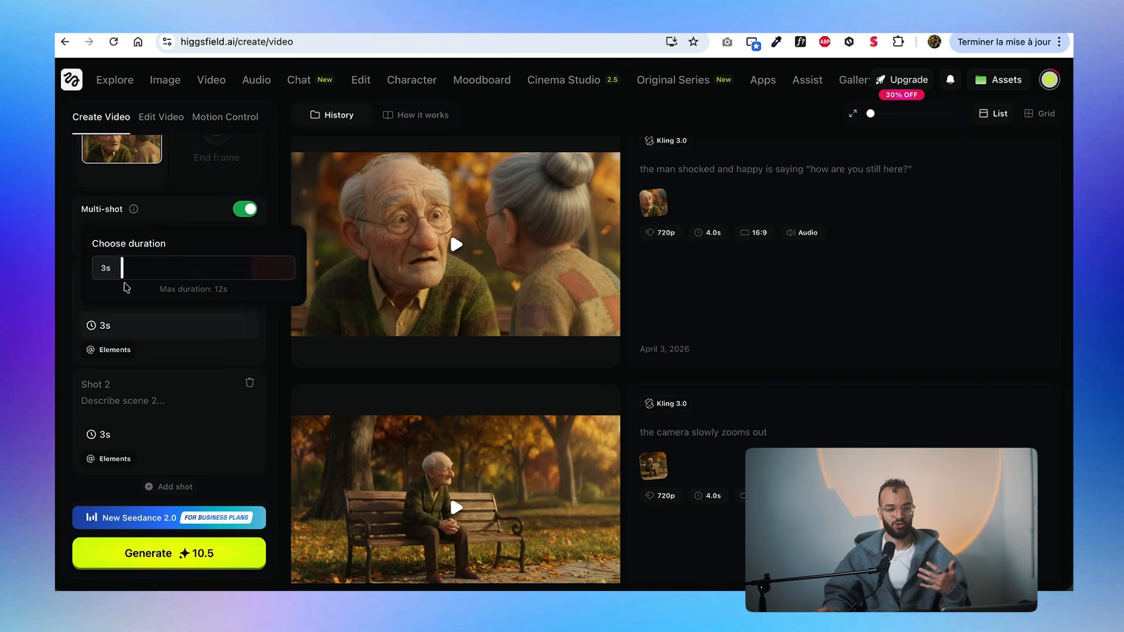
{"action": "left_click_drag", "start_coordinate": [124, 268], "coordinate": [164, 270]}
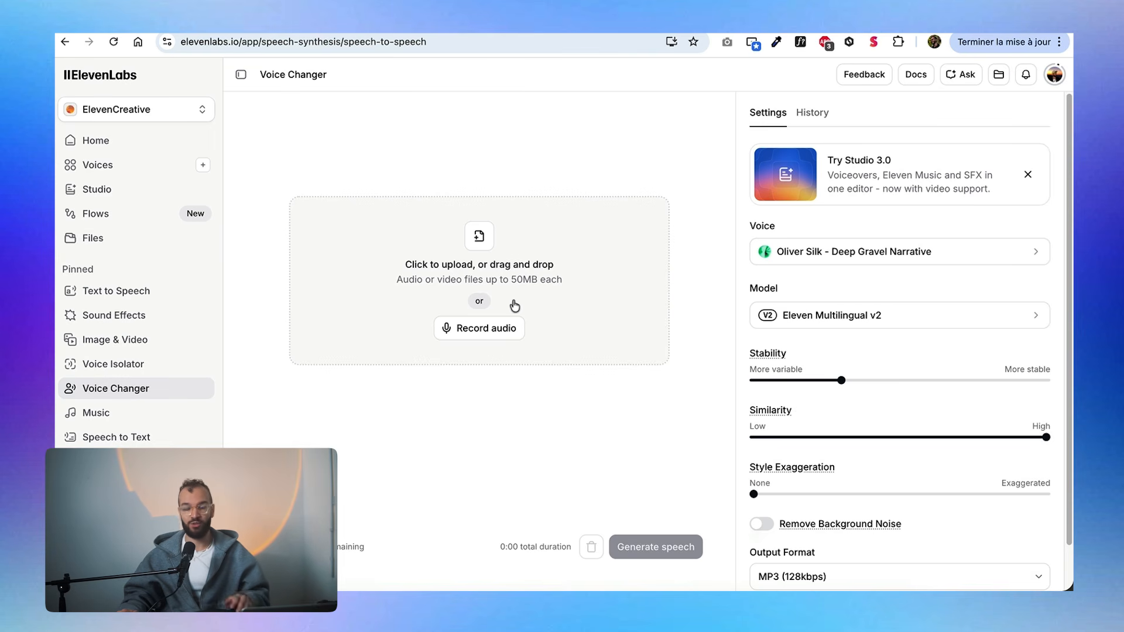
Switch to ElevenLabs, upload 4.mp4 to the Voice Changer and open Text to Speech.
{"action": "left_click", "coordinate": [545, 318]}
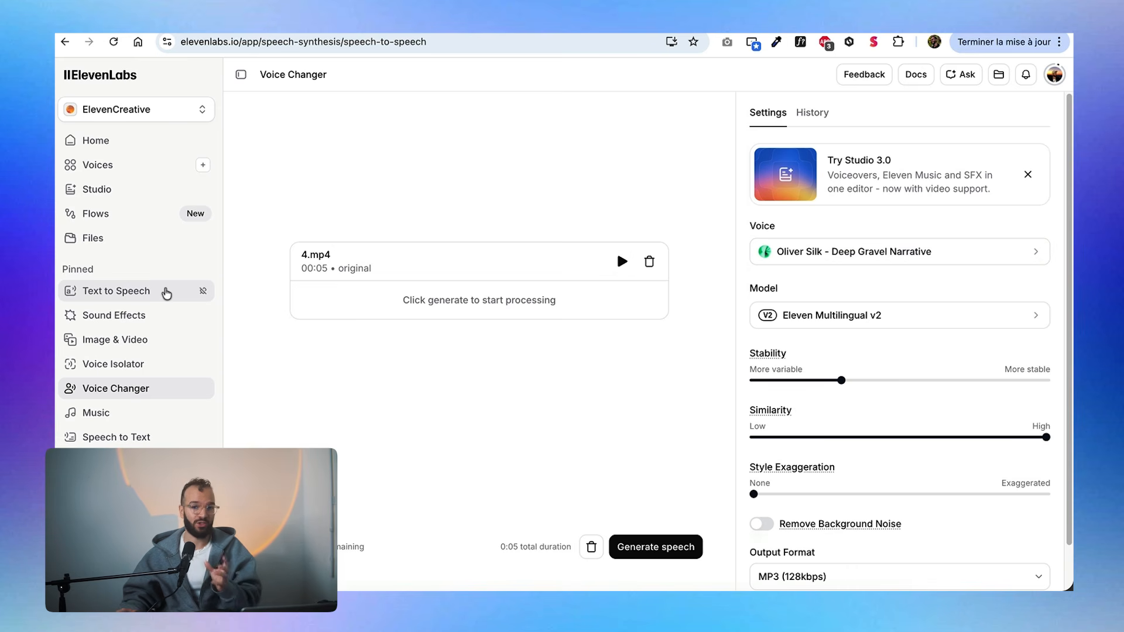
{"action": "left_click", "coordinate": [154, 302]}
{"action": "left_click_drag", "start_coordinate": [256, 131], "coordinate": [520, 176]}
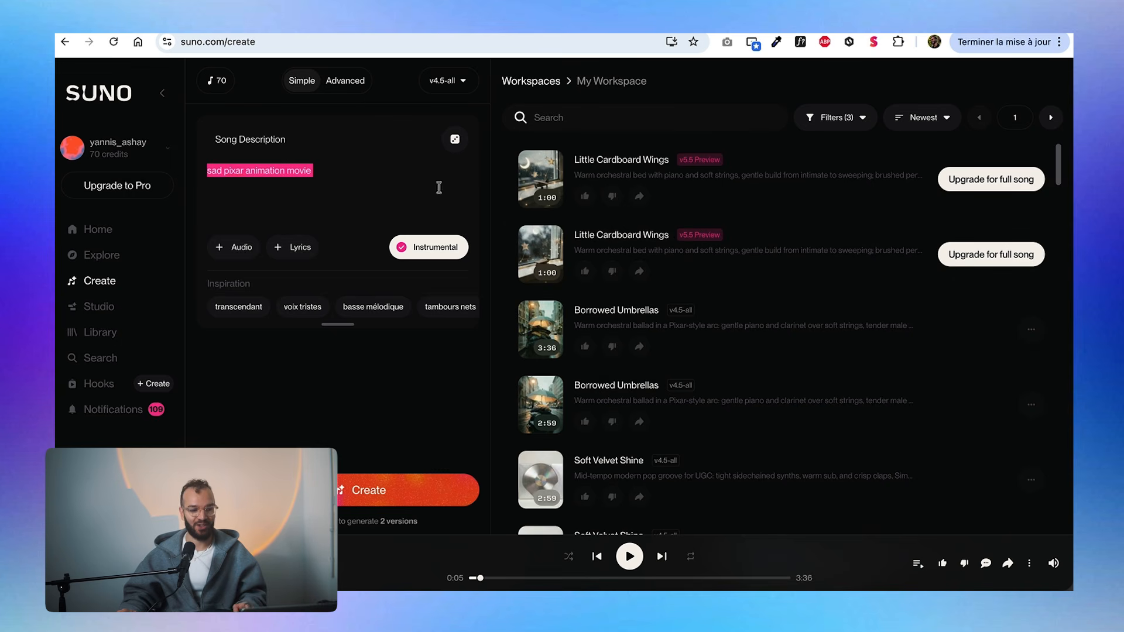
Switch to Suno and select the song description "sad pixar animation movie" to review the music prompt.
{"action": "left_click", "coordinate": [375, 176]}
{"action": "key", "text": "super+a"}
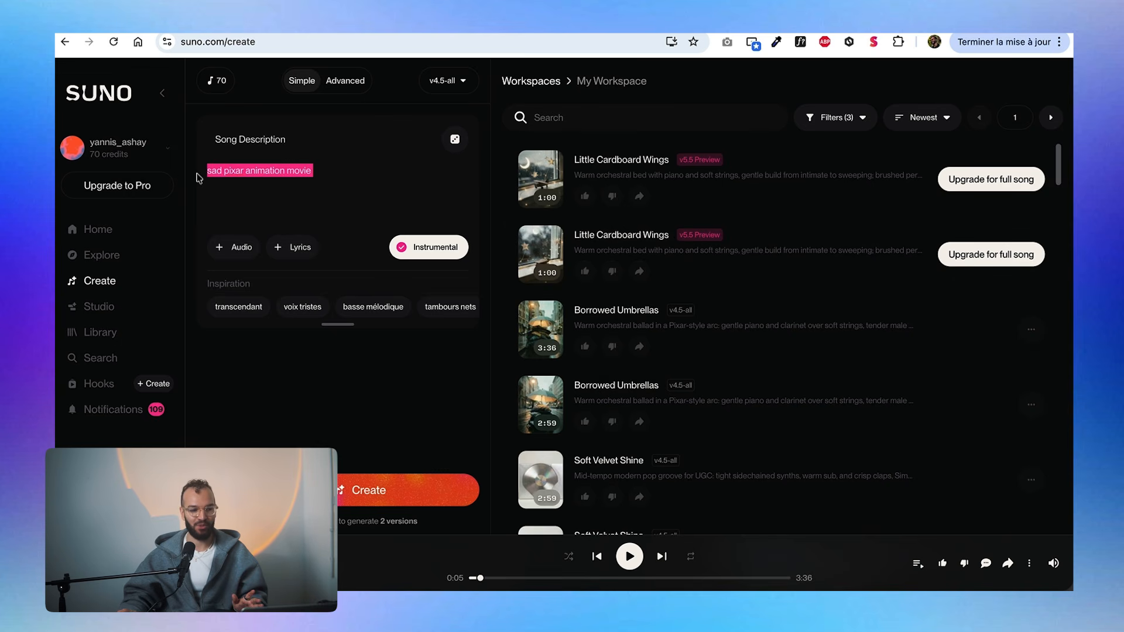
{"action": "left_click", "coordinate": [320, 182]}
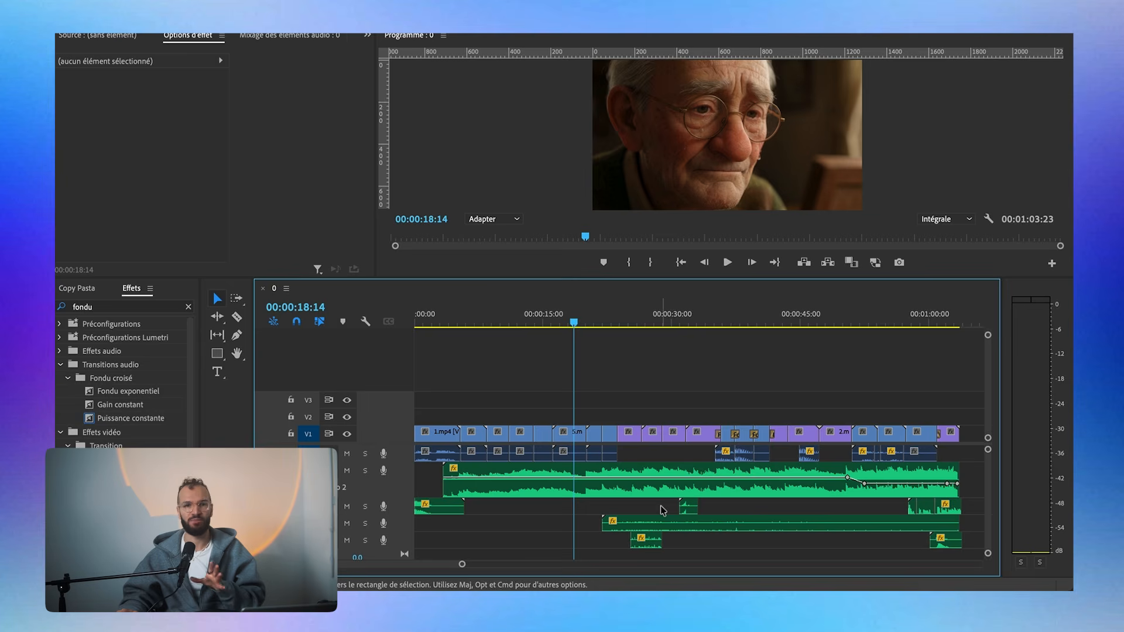
In Premiere Pro, split the 2.mp4 clip near its start and end and delete both outer pieces.
{"action": "left_click_drag", "start_coordinate": [966, 407], "coordinate": [440, 390]}
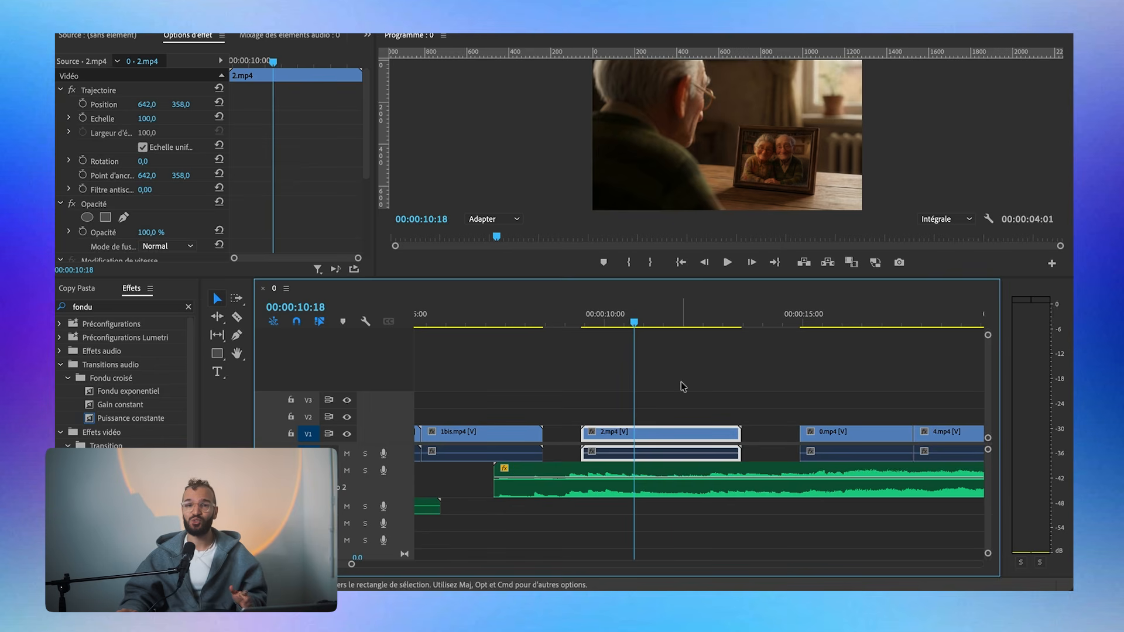
{"action": "key", "text": "c"}
{"action": "left_click", "coordinate": [612, 435]}
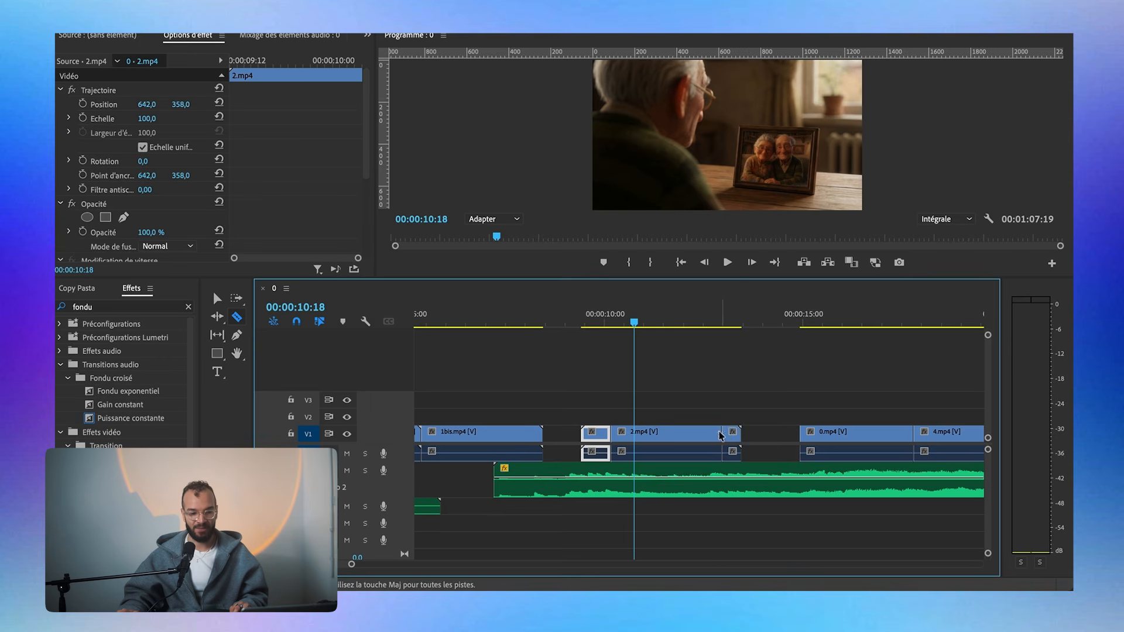
{"action": "key", "text": "v"}
{"action": "left_click", "coordinate": [732, 436]}
{"action": "key", "text": "Delete"}
{"action": "left_click", "coordinate": [596, 436]}
{"action": "key", "text": "Delete"}
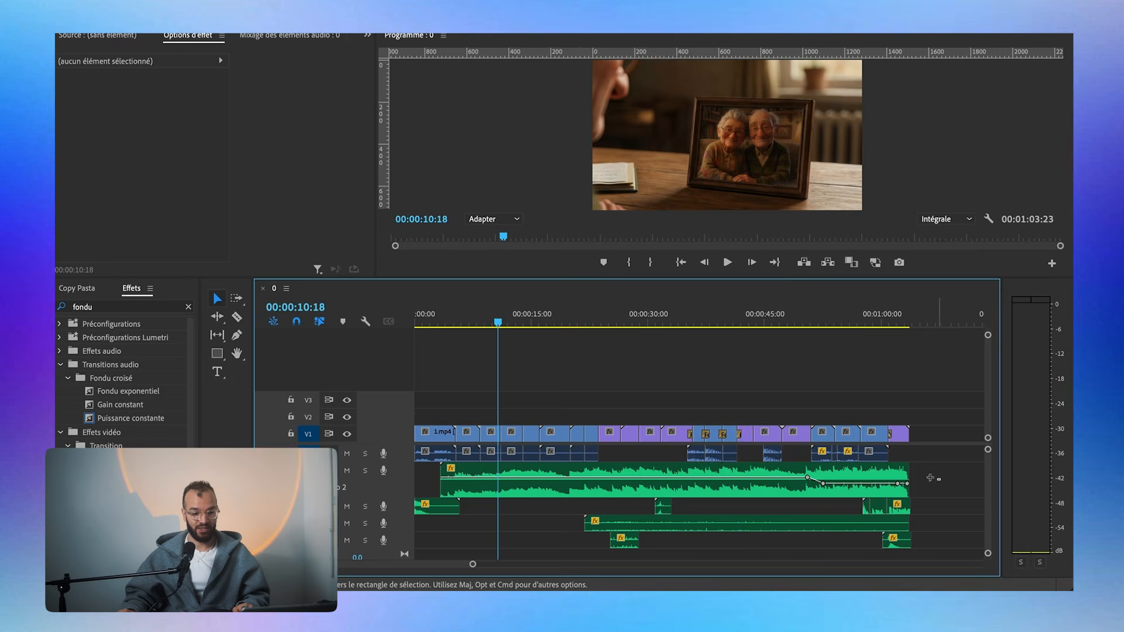
Play the sequence from its start and examine how the first cut and the scene change line up with the music.
{"action": "left_click", "coordinate": [551, 474]}
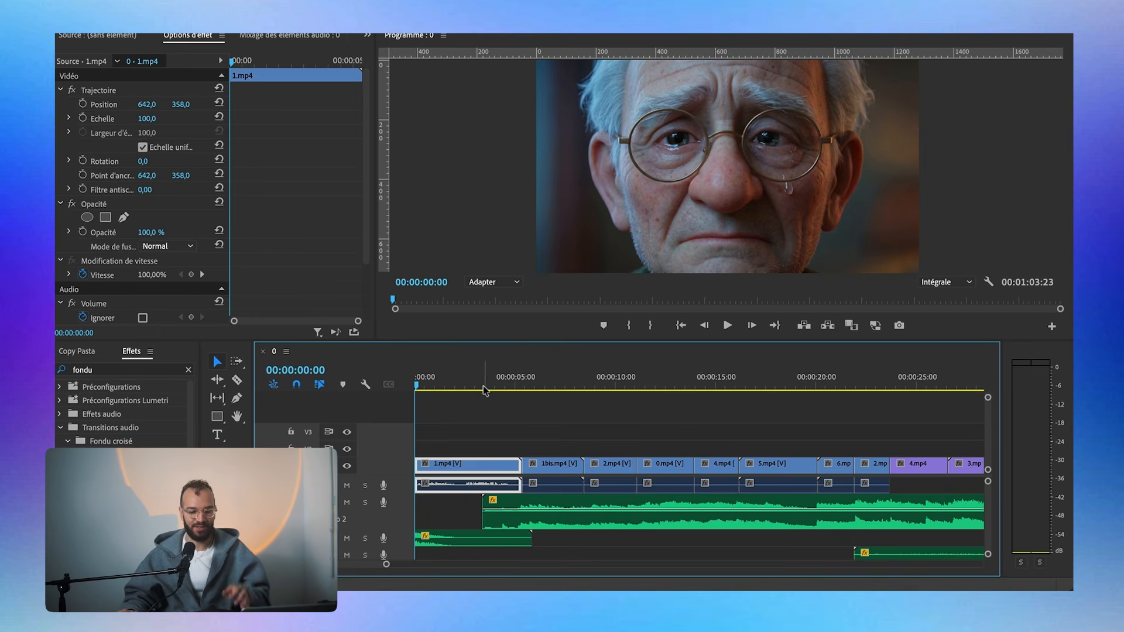
{"action": "key", "text": "space"}
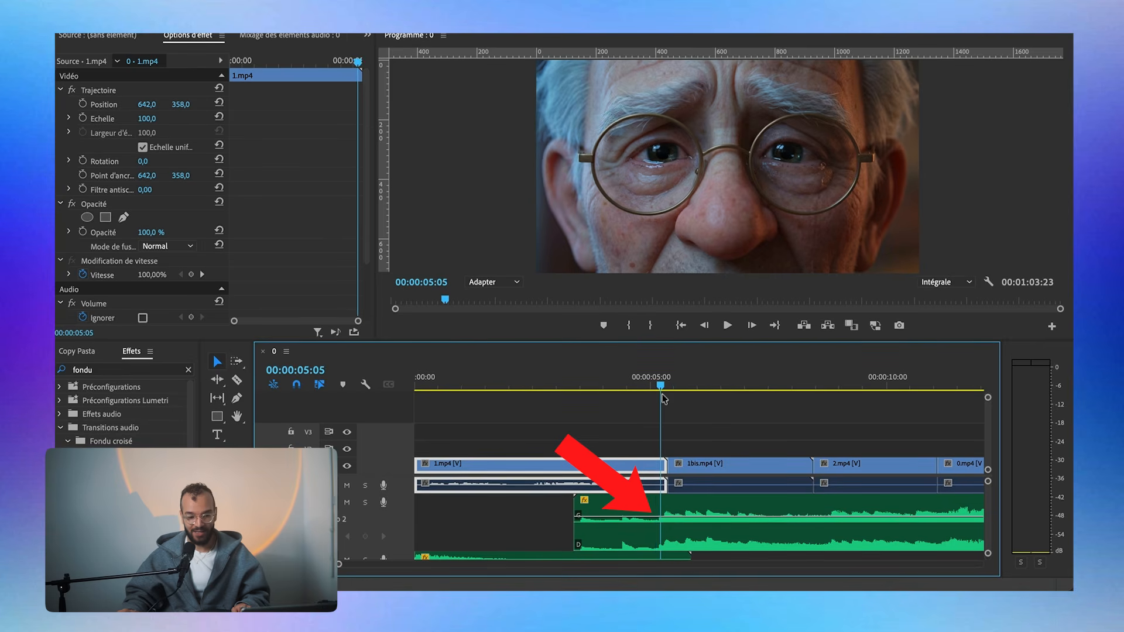
{"action": "left_click", "coordinate": [678, 388]}
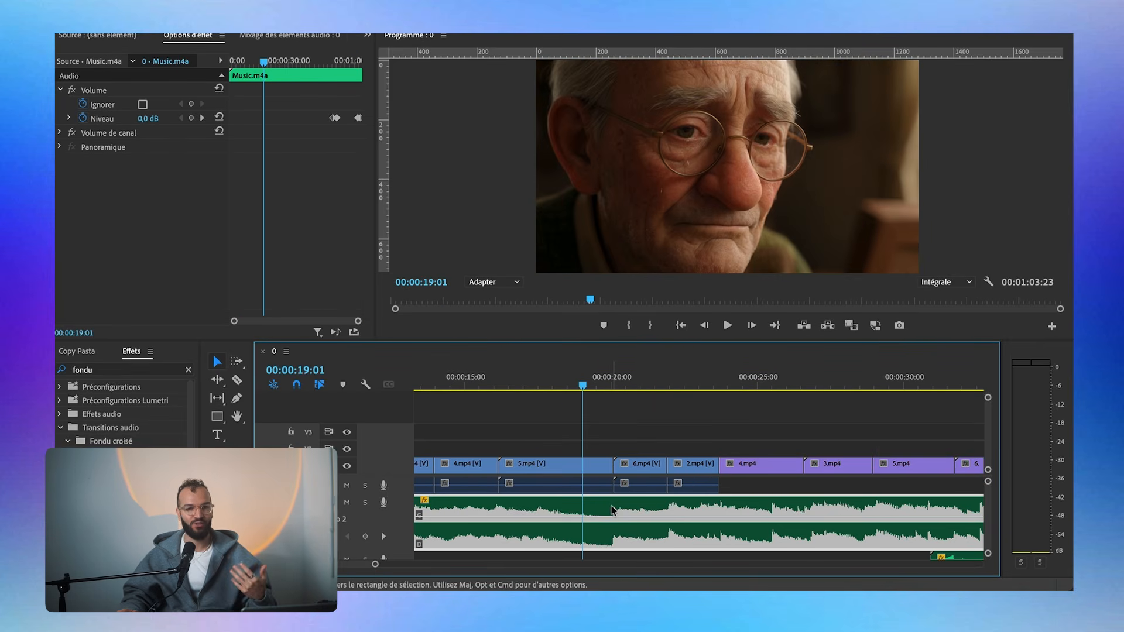
{"action": "left_click", "coordinate": [665, 450]}
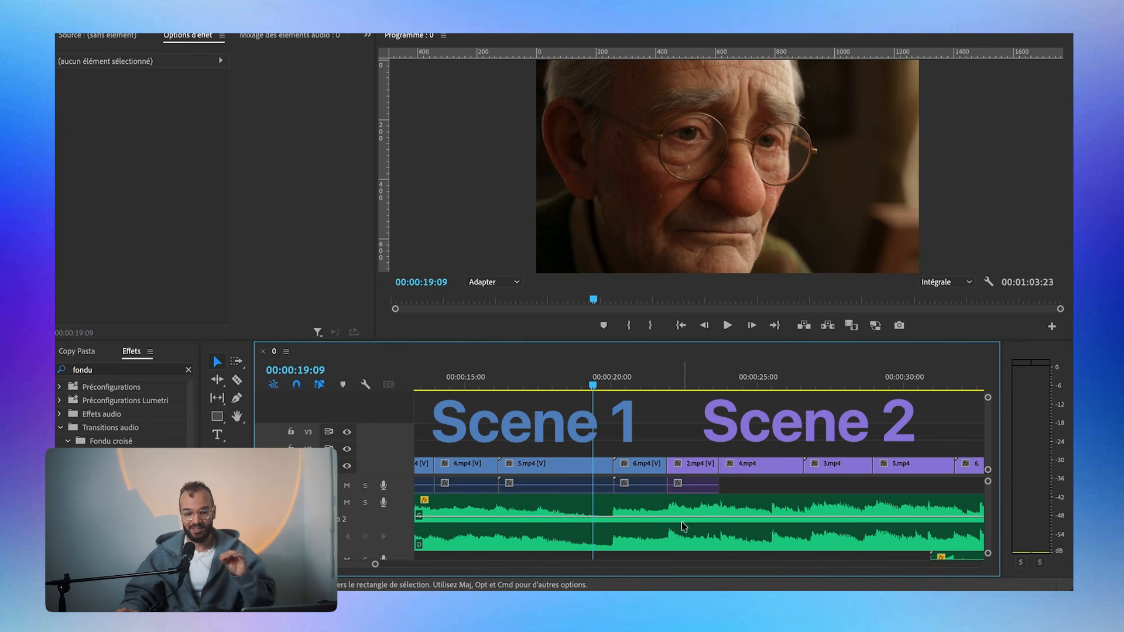
Highlight the clips on both sides of the change from scene 1 to scene 2 and play the passage across it.
{"action": "left_click_drag", "start_coordinate": [648, 444], "coordinate": [550, 471]}
{"action": "left_click_drag", "start_coordinate": [685, 446], "coordinate": [760, 461]}
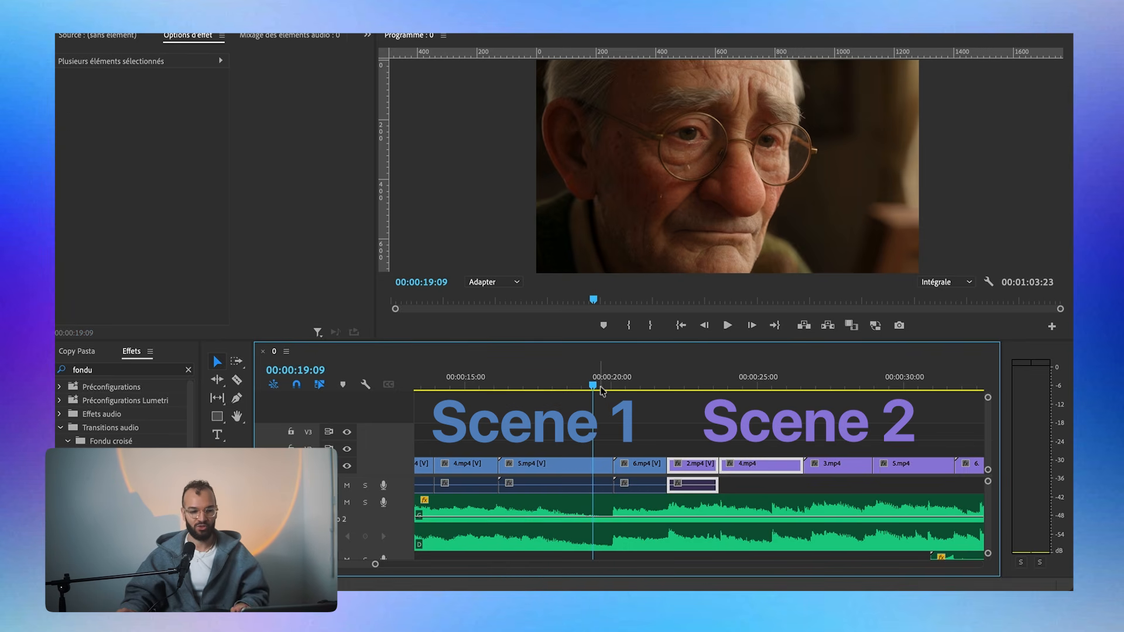
{"action": "left_click", "coordinate": [556, 465]}
{"action": "key", "text": "space"}
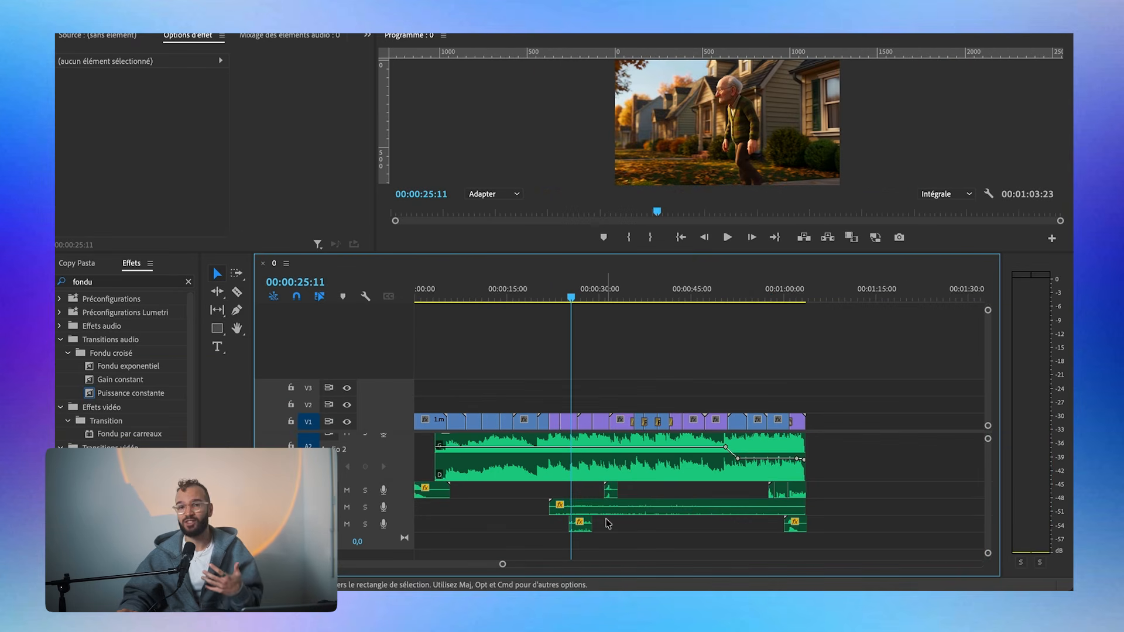
Select the wind ambience clip, solo the lowest sound-effect track and play the walking shot to hear its sound.
{"action": "left_click", "coordinate": [568, 509]}
{"action": "left_click", "coordinate": [366, 524]}
{"action": "key", "text": "space"}
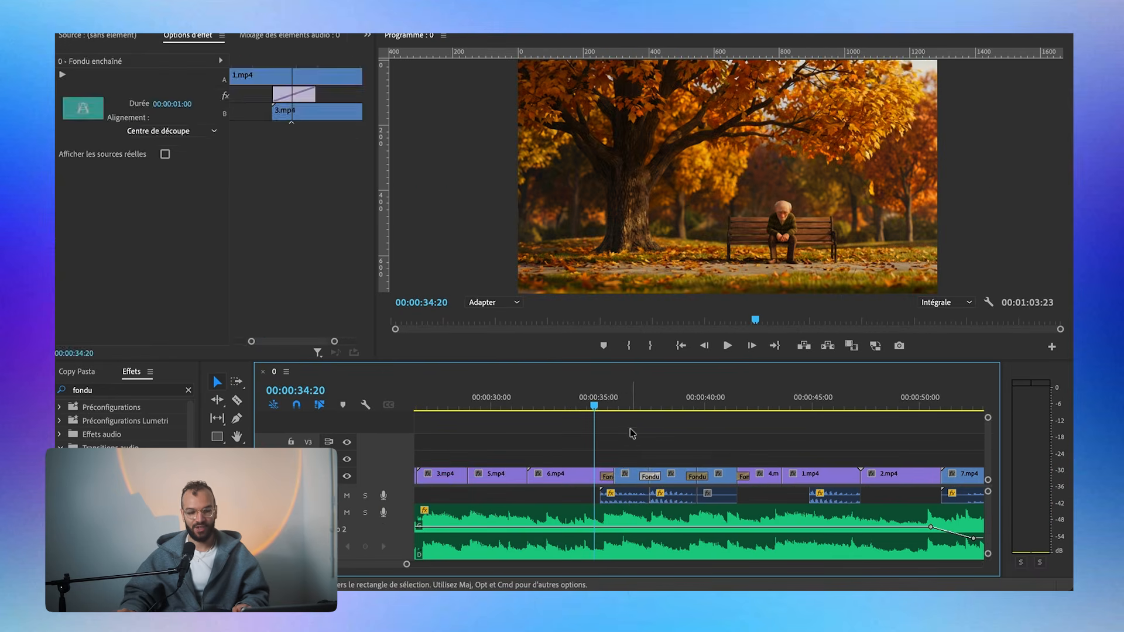
Inspect the Fondu enchaîné transitions between clips 1.mp4, 3.mp4 and 2.mp4 and play the flashback passage.
{"action": "left_click", "coordinate": [610, 466]}
{"action": "scroll", "coordinate": [610, 466], "scroll_direction": "up", "scroll_amount": 2}
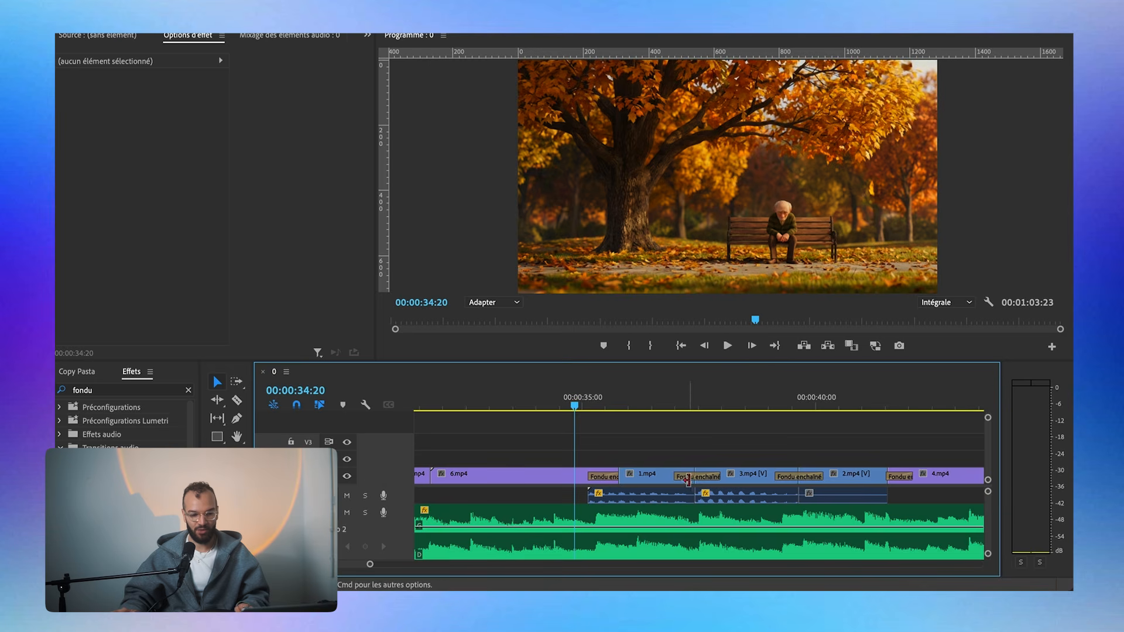
{"action": "left_click", "coordinate": [695, 476]}
{"action": "left_click", "coordinate": [812, 474]}
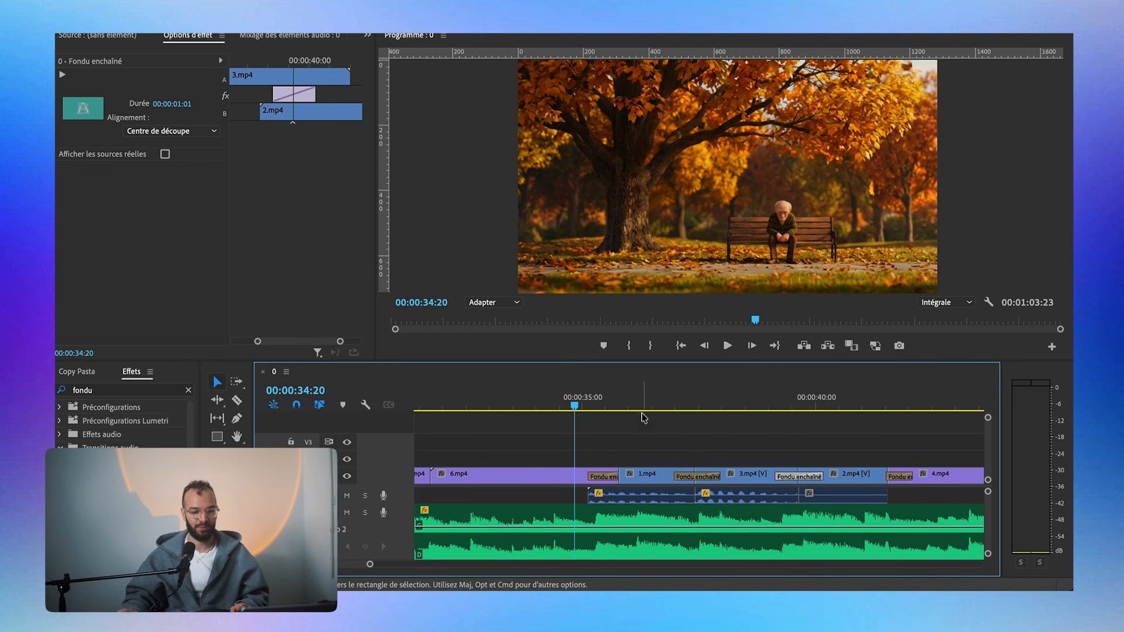
{"action": "key", "text": "space"}
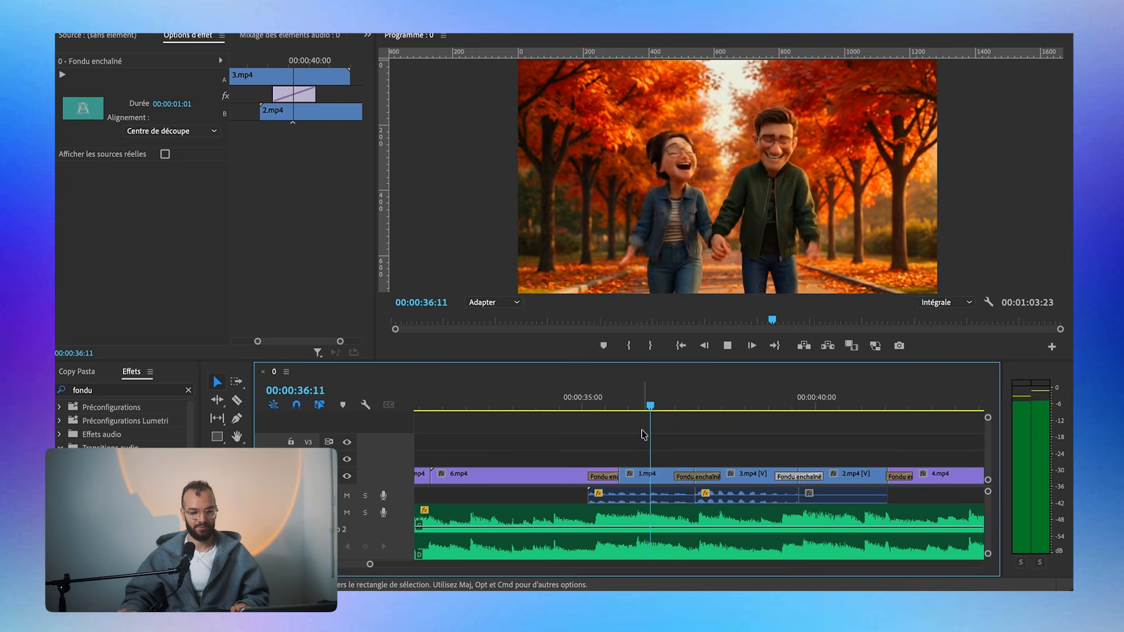